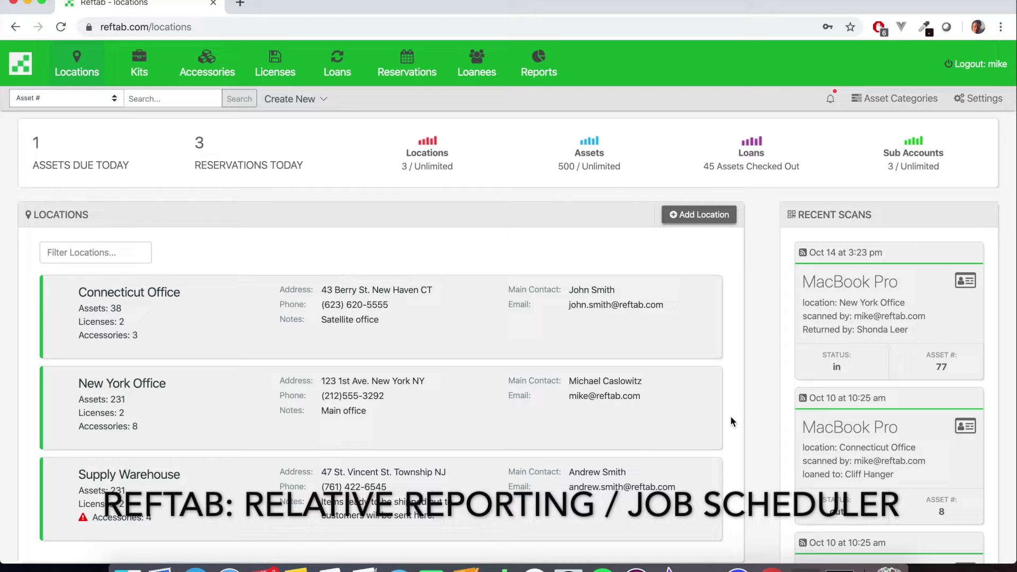
Step: Review the New York Office's Macbook Pros warranty dates, then go to the reports area
left_click(491, 399)
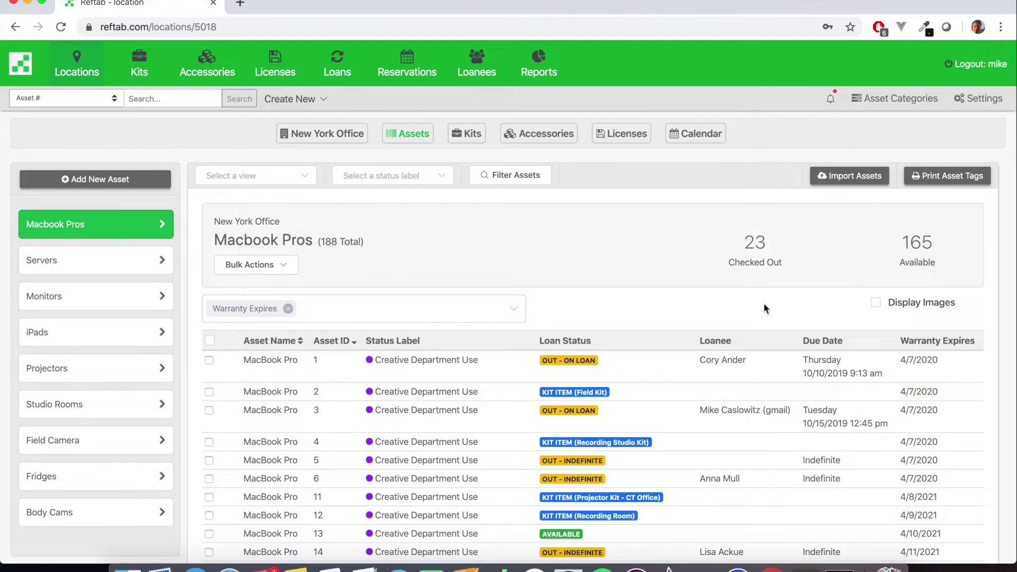
scroll(894, 348, "down", 5)
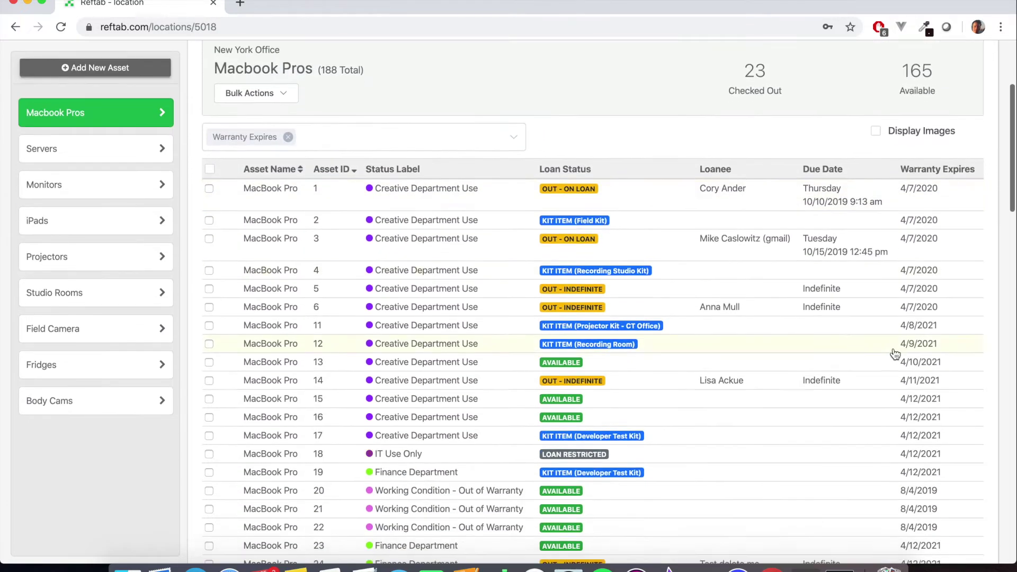
scroll(893, 354, "down", 4)
scroll(898, 354, "down", 2)
scroll(893, 357, "down", 1)
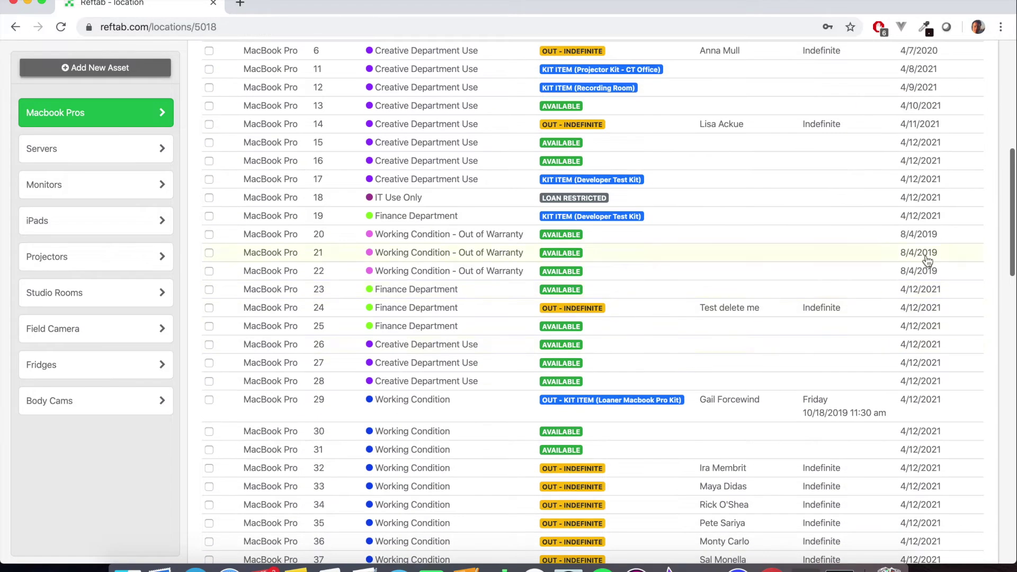
scroll(924, 395, "down", 6)
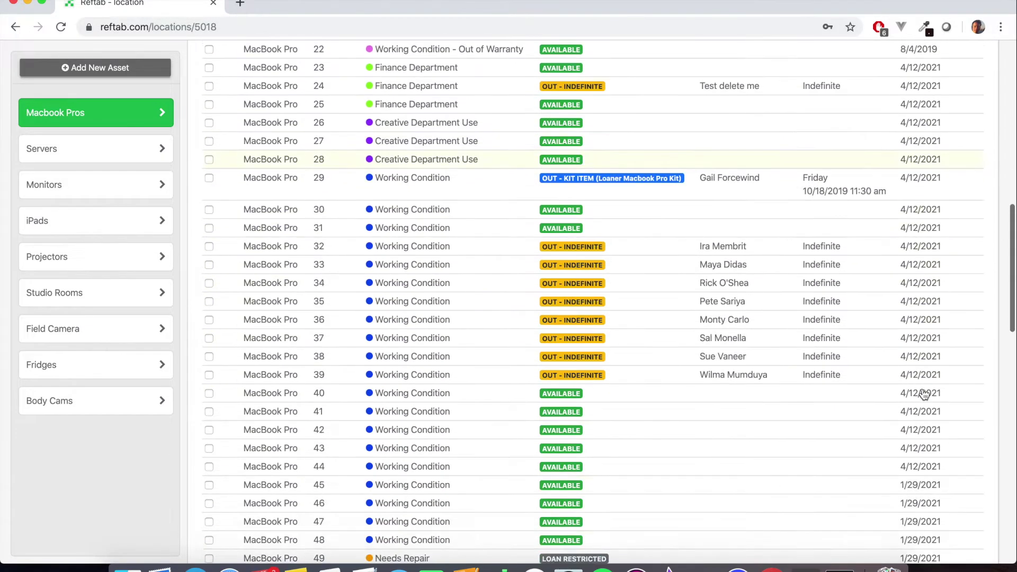
scroll(924, 395, "down", 1)
scroll(924, 395, "down", 3)
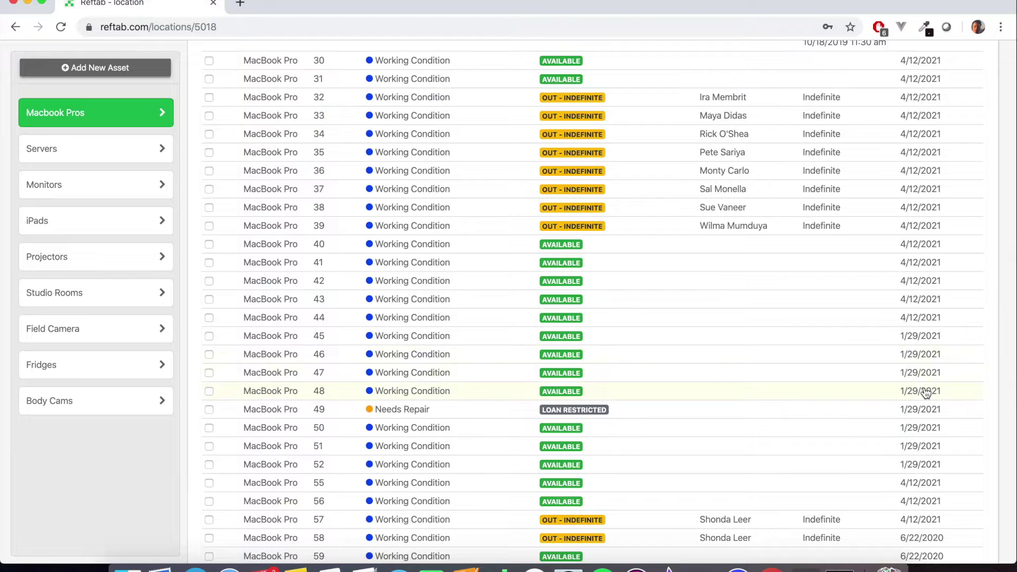
scroll(926, 395, "up", 10)
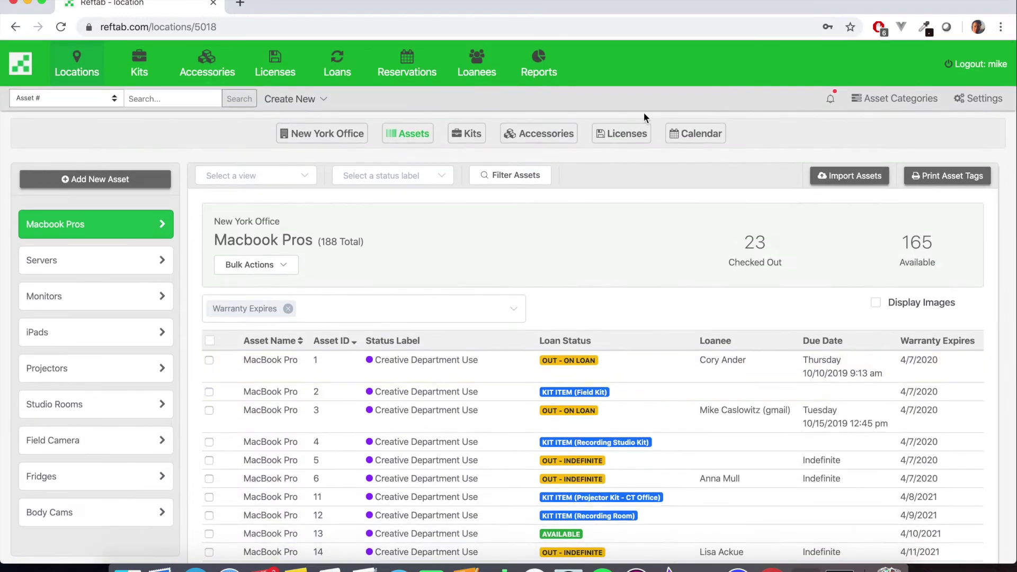
left_click(538, 72)
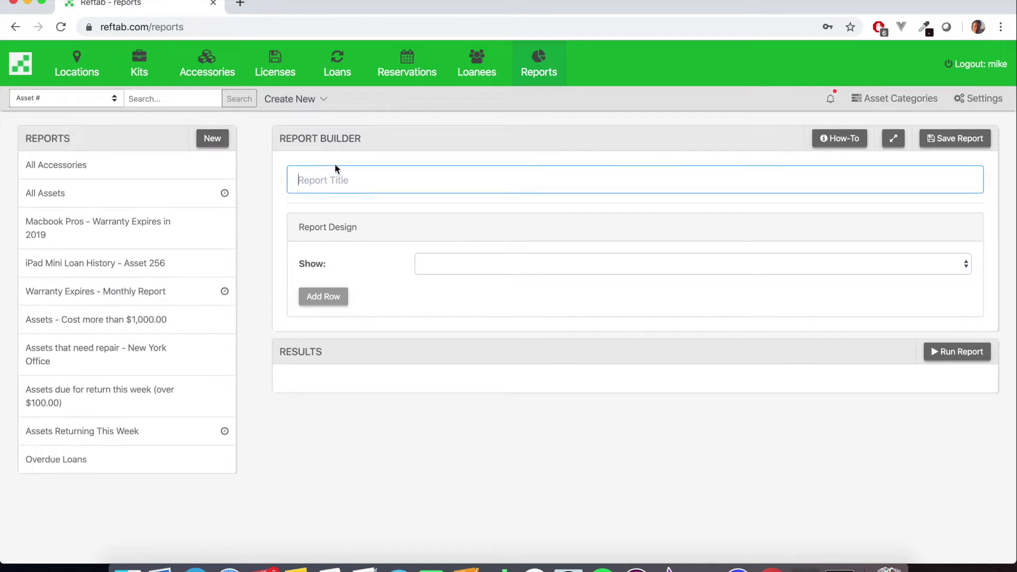
type("Warranty")
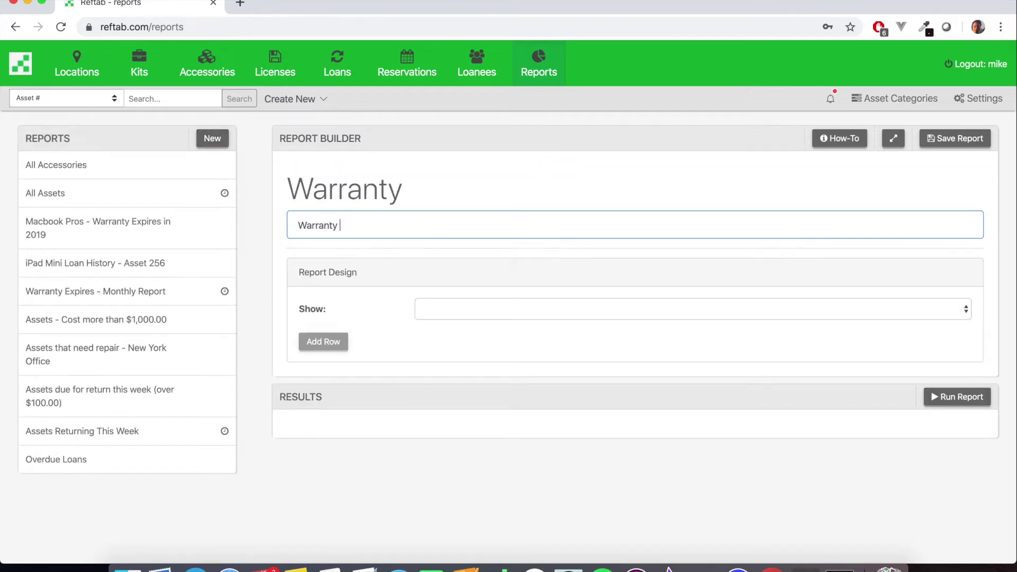
type(" Expires - Monthly Rp")
Step: Title the report 'Warranty Expires - Monthly Report' and have it show Assets
key("BackSpace")
type("eport")
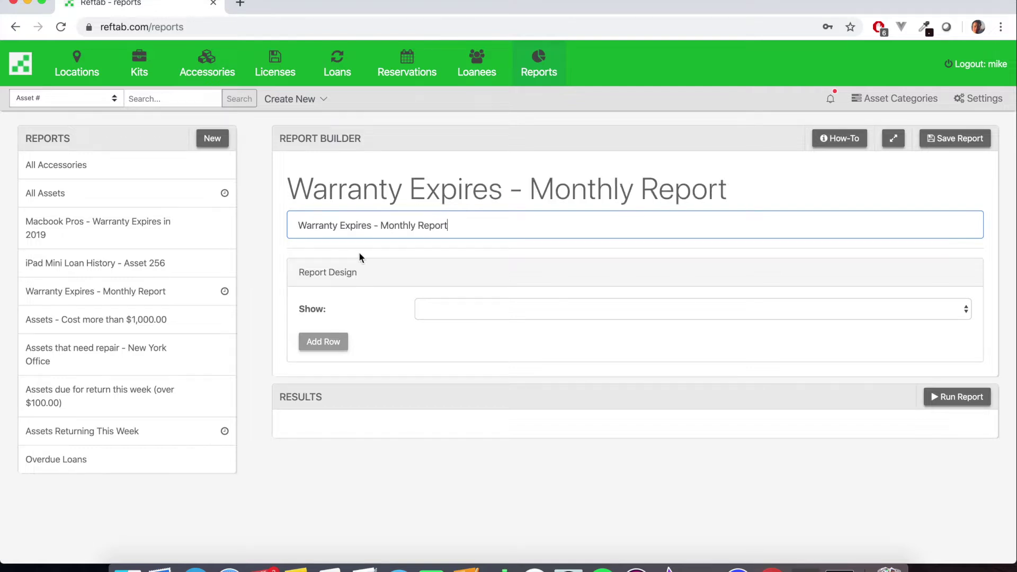
left_click(445, 317)
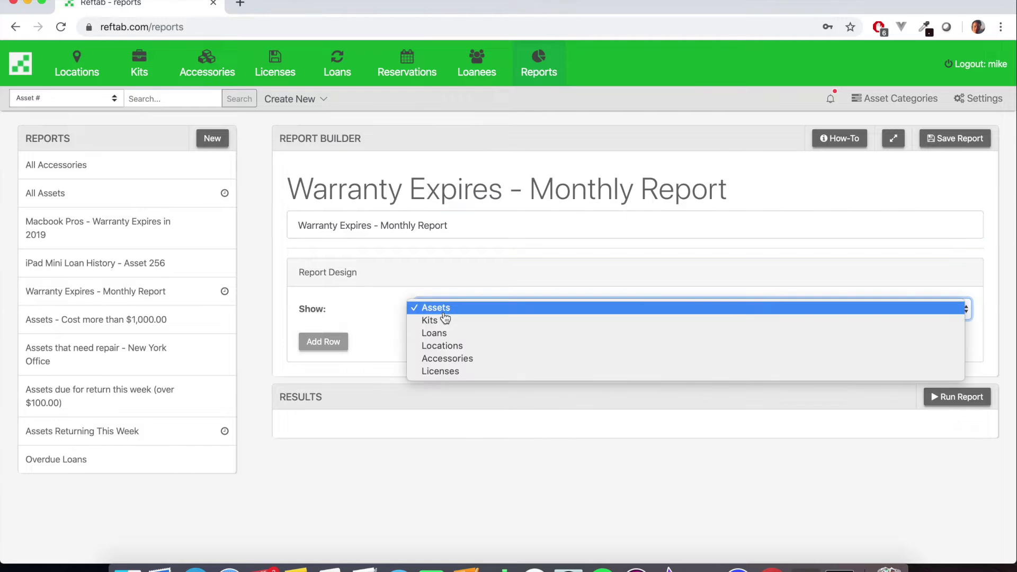
left_click(445, 310)
scroll(425, 341, "down", 2)
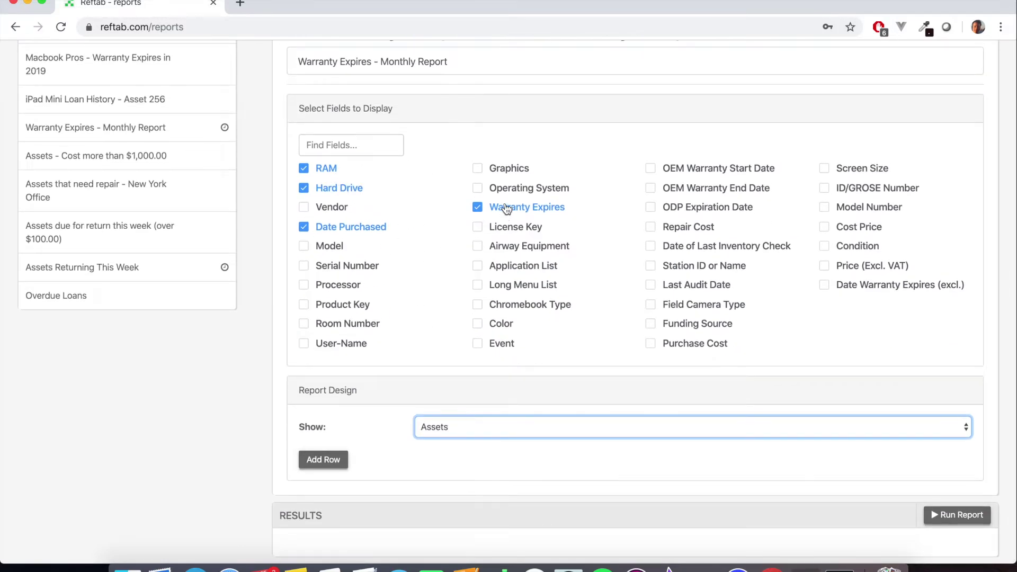
Step: Add a condition: Warranty Expires greater than now
left_click(340, 459)
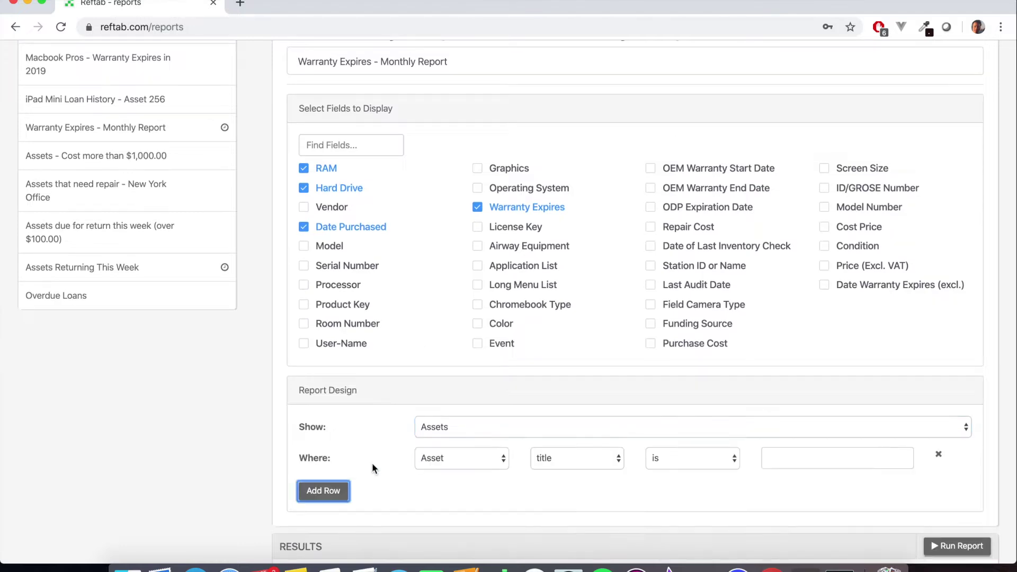
scroll(372, 469, "down", 1)
left_click(557, 435)
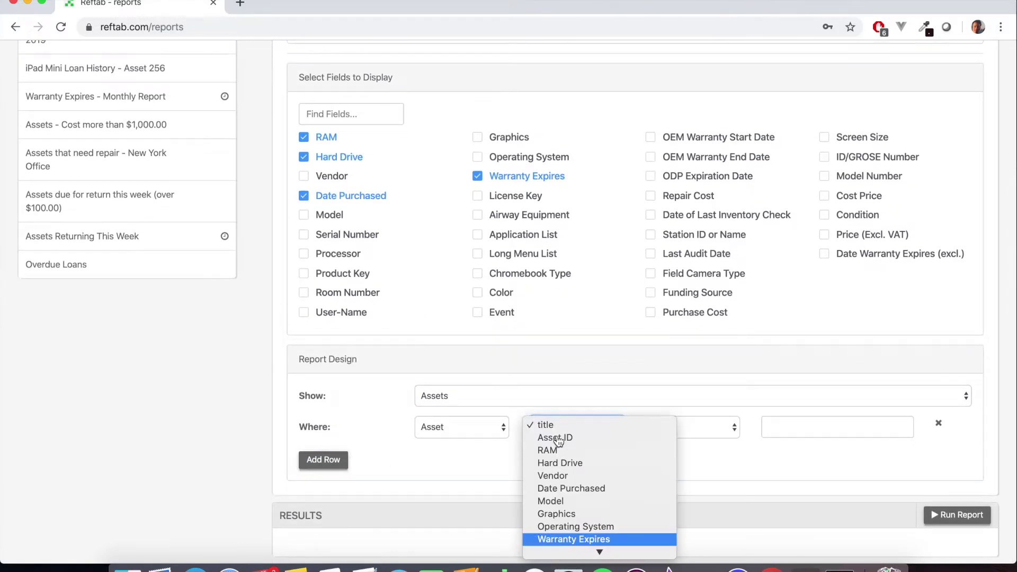
left_click(570, 538)
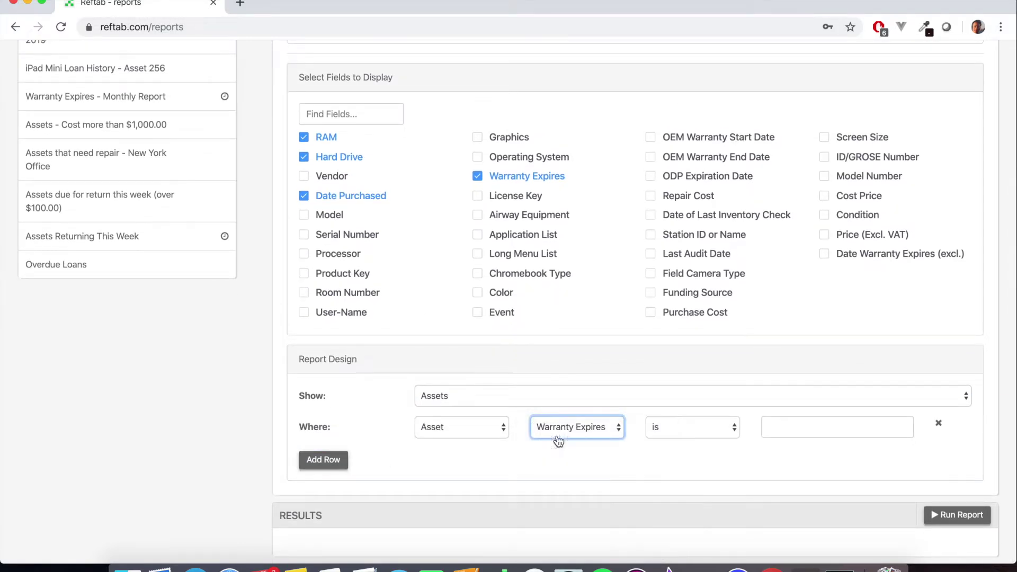
left_click(685, 433)
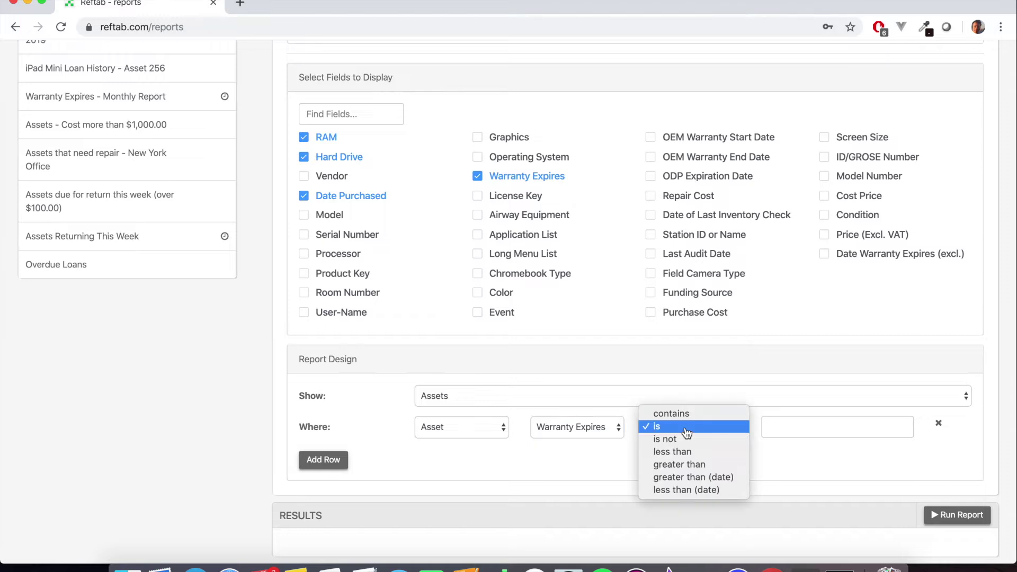
left_click(687, 465)
left_click(764, 441)
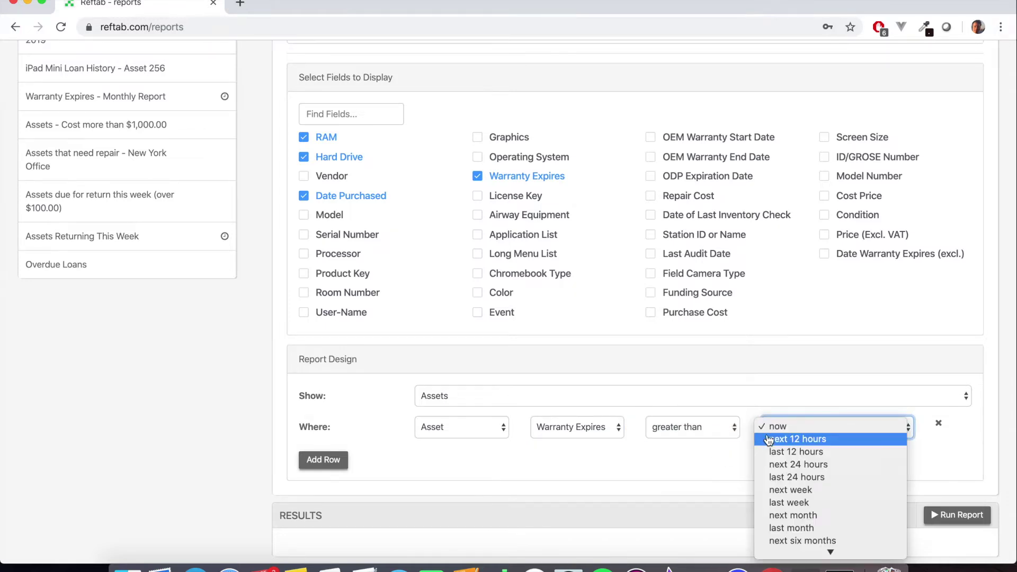
left_click(776, 427)
Step: Add a second condition, Warranty Expires less than next month, and run the report
left_click(323, 460)
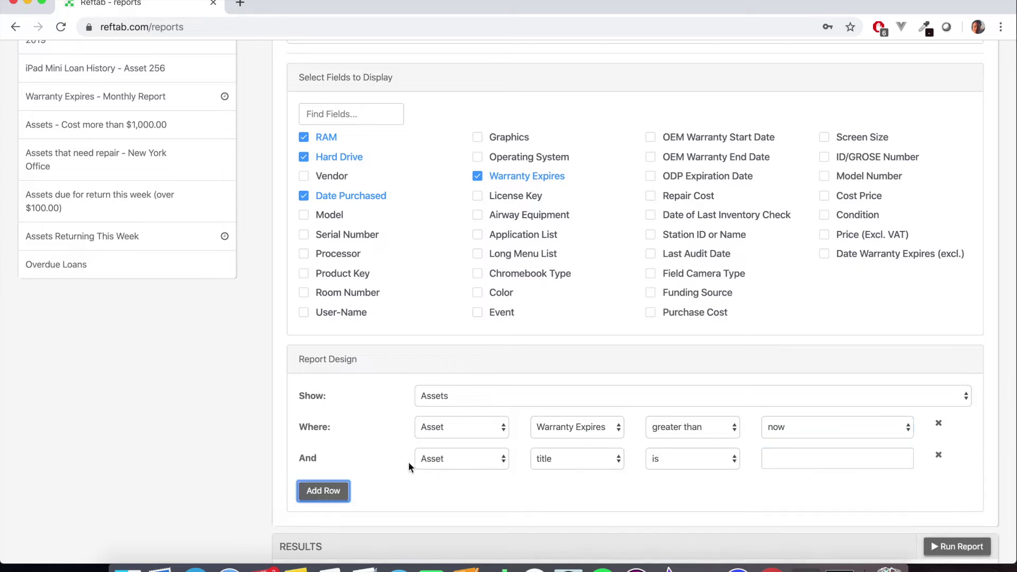
left_click(548, 463)
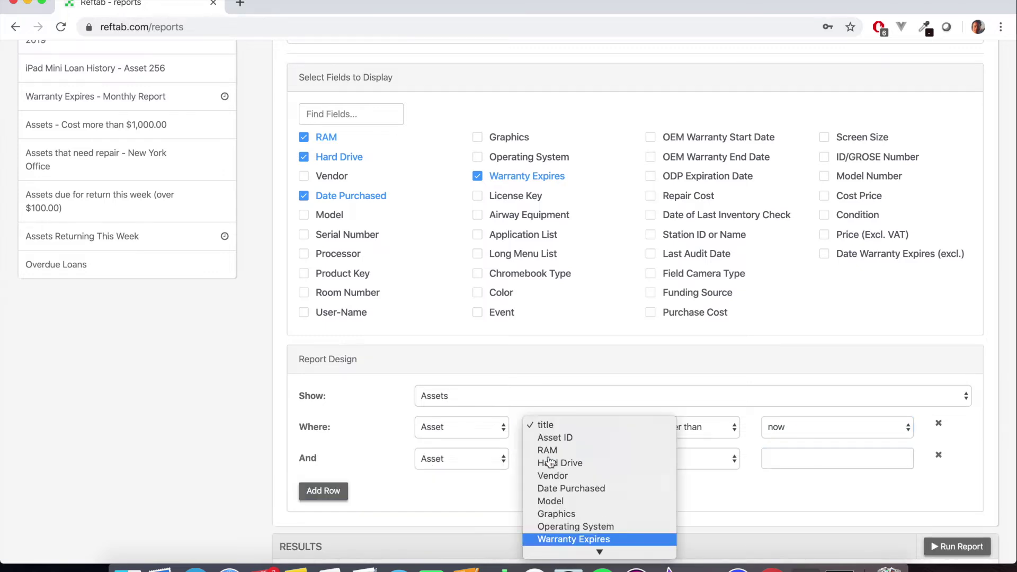
key("Return")
left_click(656, 458)
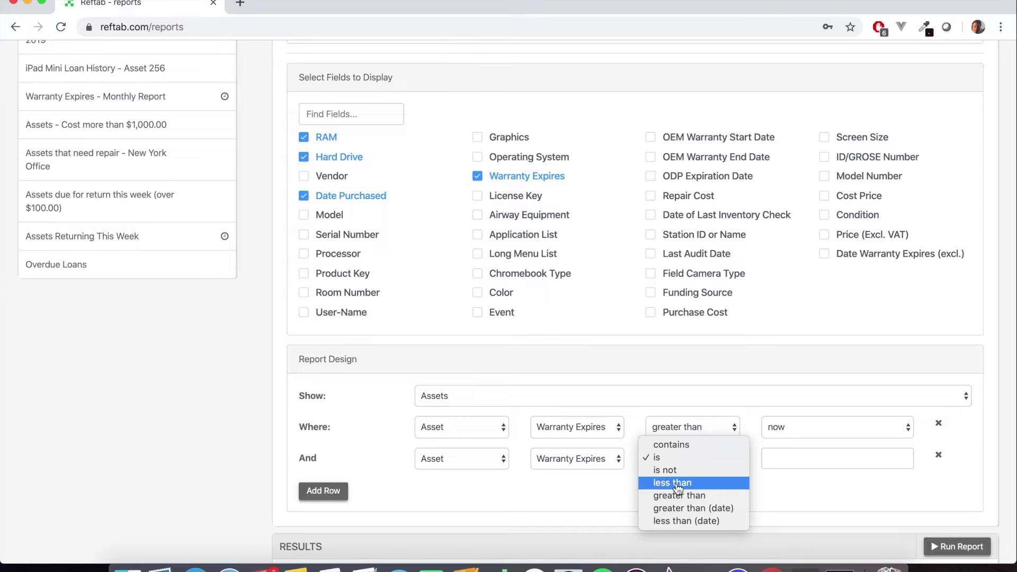
left_click(673, 486)
left_click(798, 463)
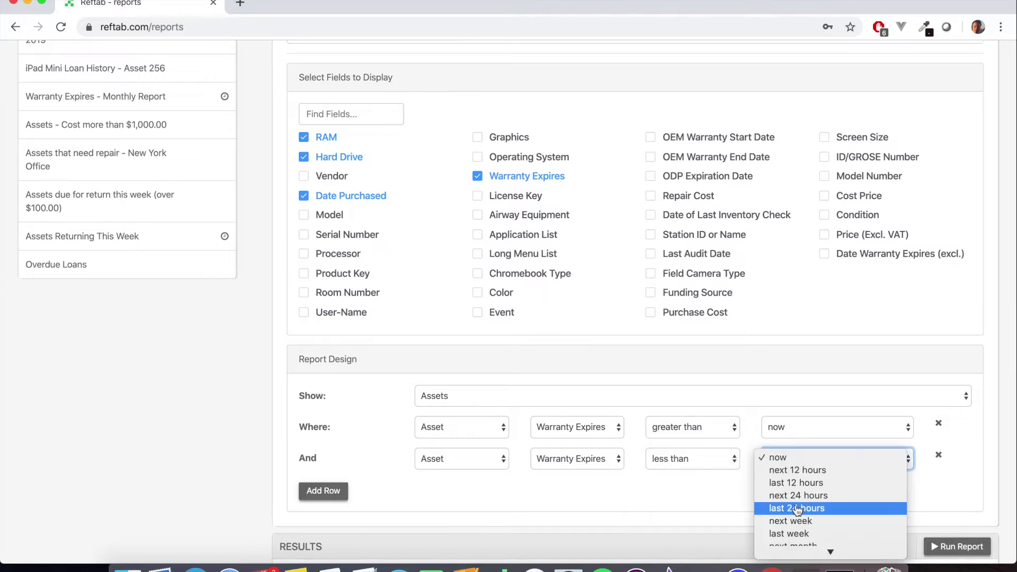
mouse_move(811, 494)
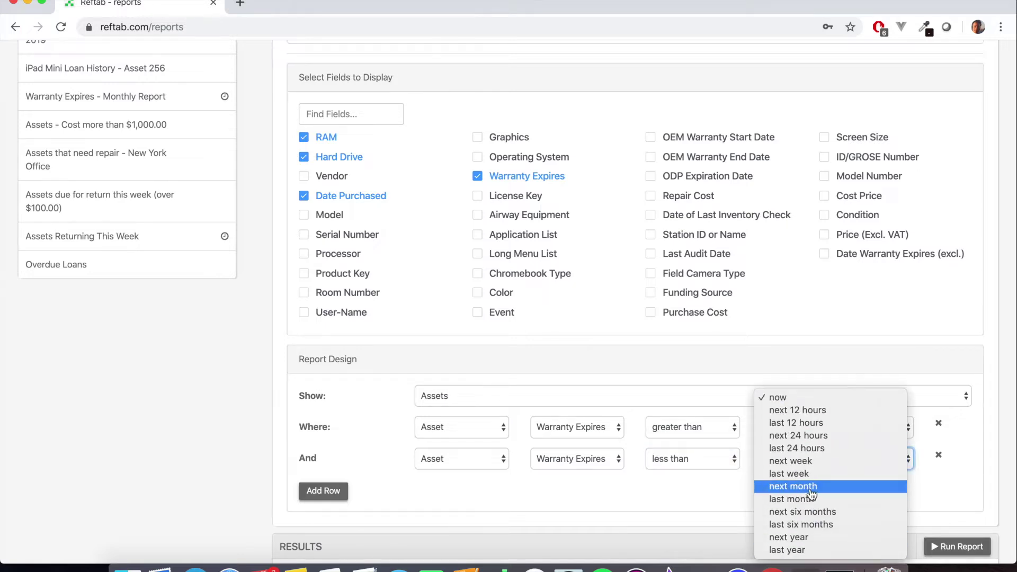
left_click(810, 493)
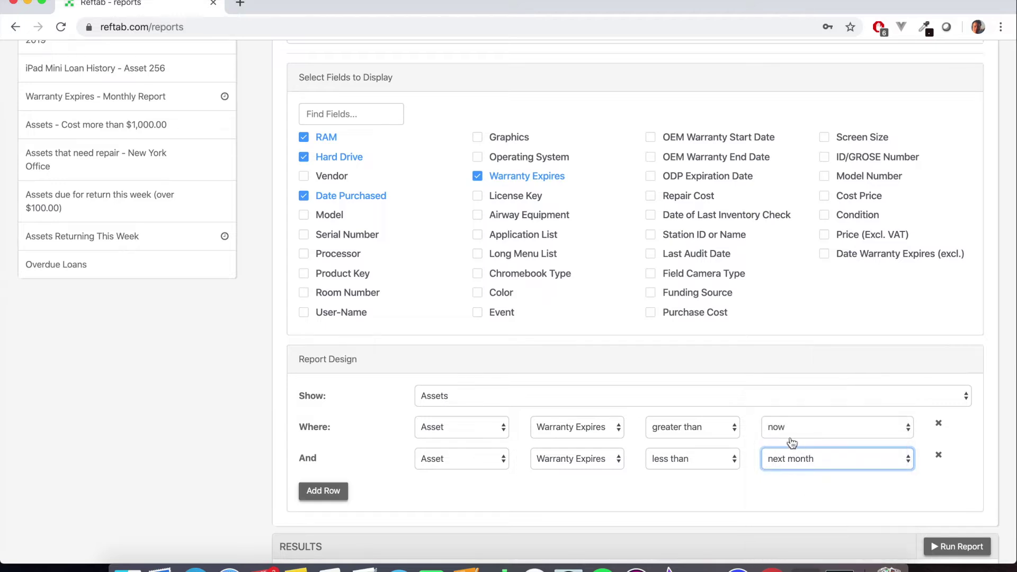
scroll(787, 474, "down", 1)
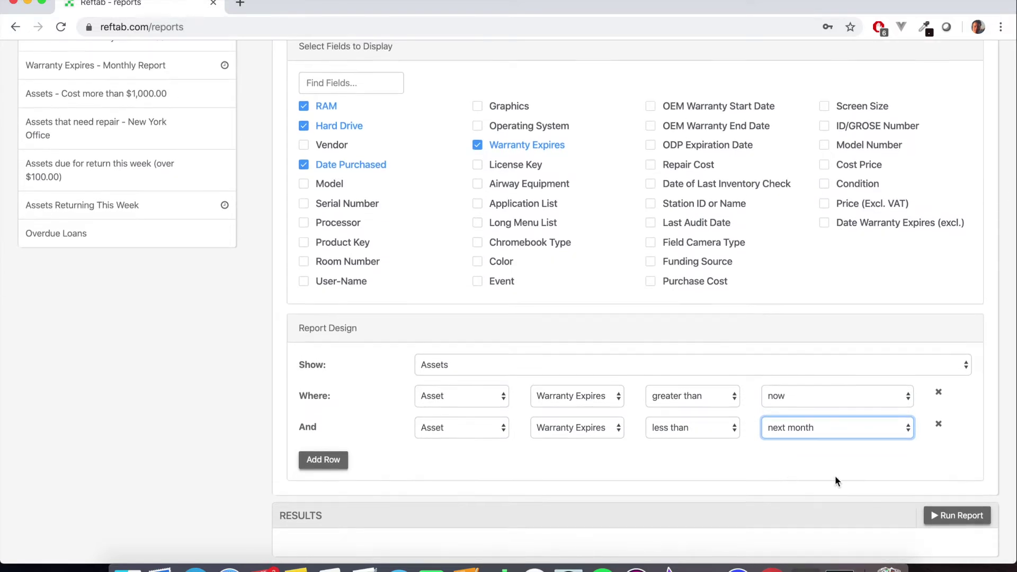
left_click(954, 523)
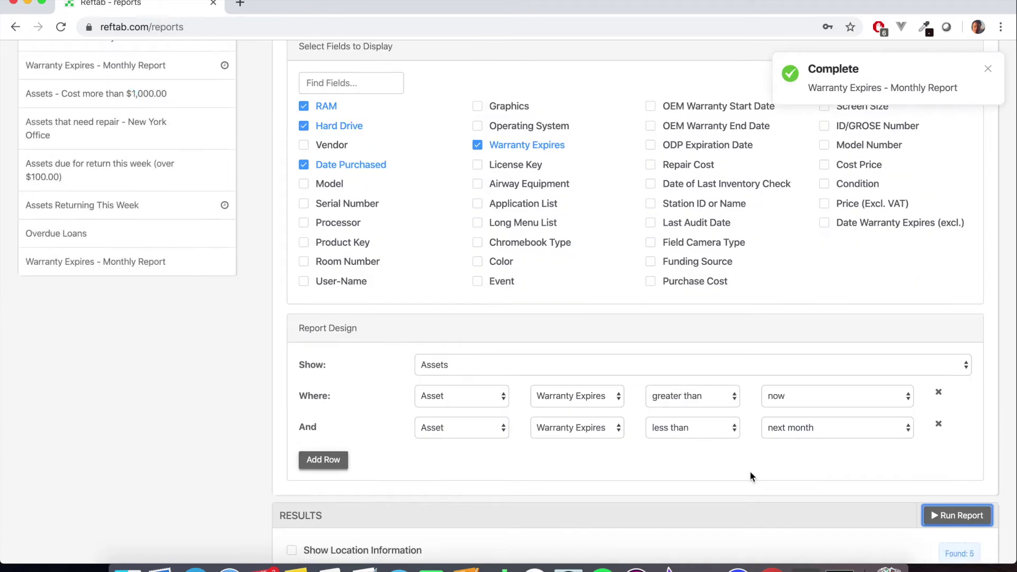
scroll(749, 470, "down", 2)
scroll(750, 476, "down", 3)
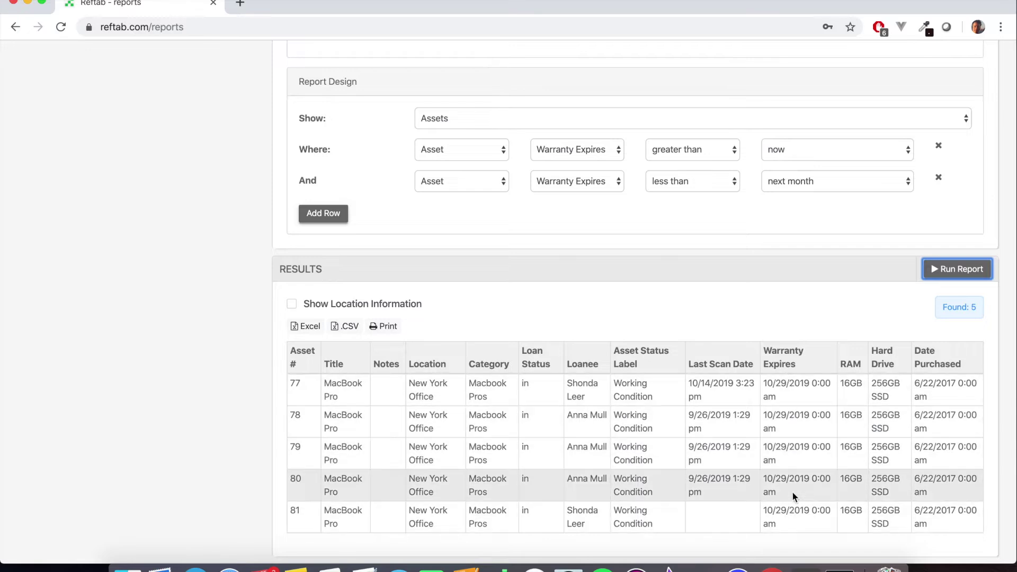
scroll(787, 396, "up", 5)
scroll(787, 396, "up", 2)
scroll(787, 396, "up", 2)
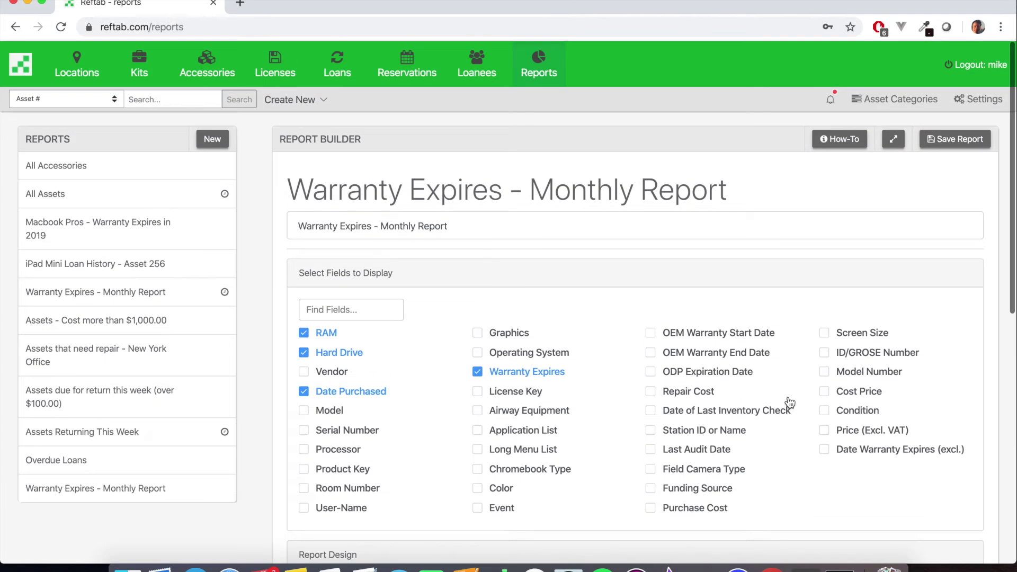
Step: Go to Settings' Job Scheduler and start a new scheduled job
left_click(971, 102)
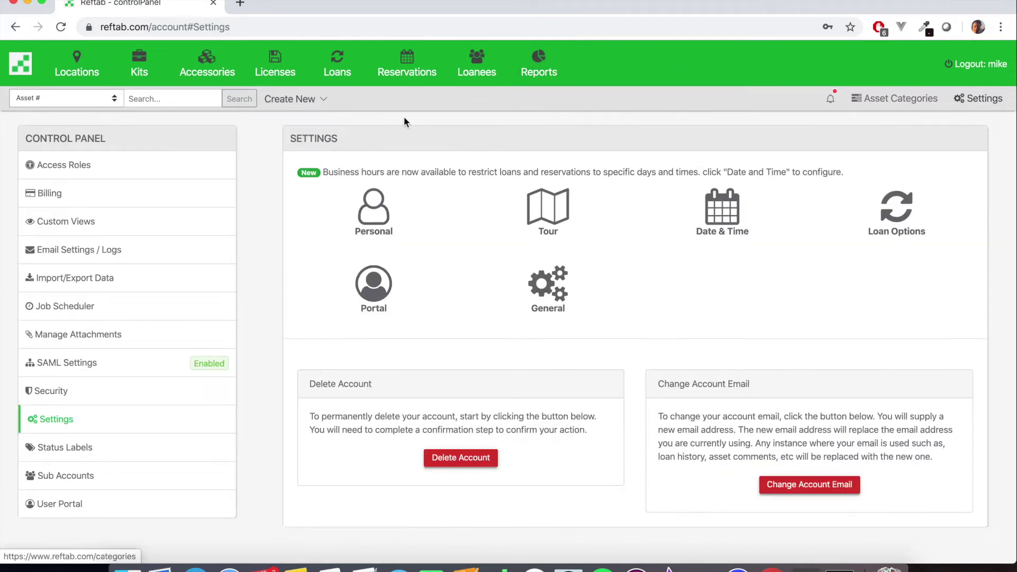
left_click(92, 307)
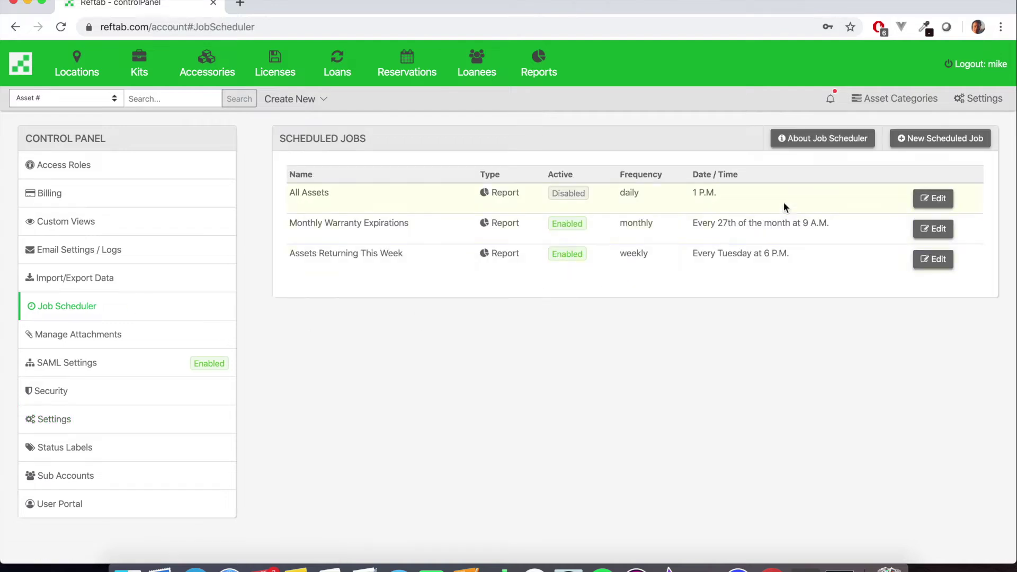
left_click(946, 140)
Step: Name the job 'Monthly Report - Warranty Expires' and have it run the Warranty Expires - Monthly Report
left_click(639, 182)
type("M")
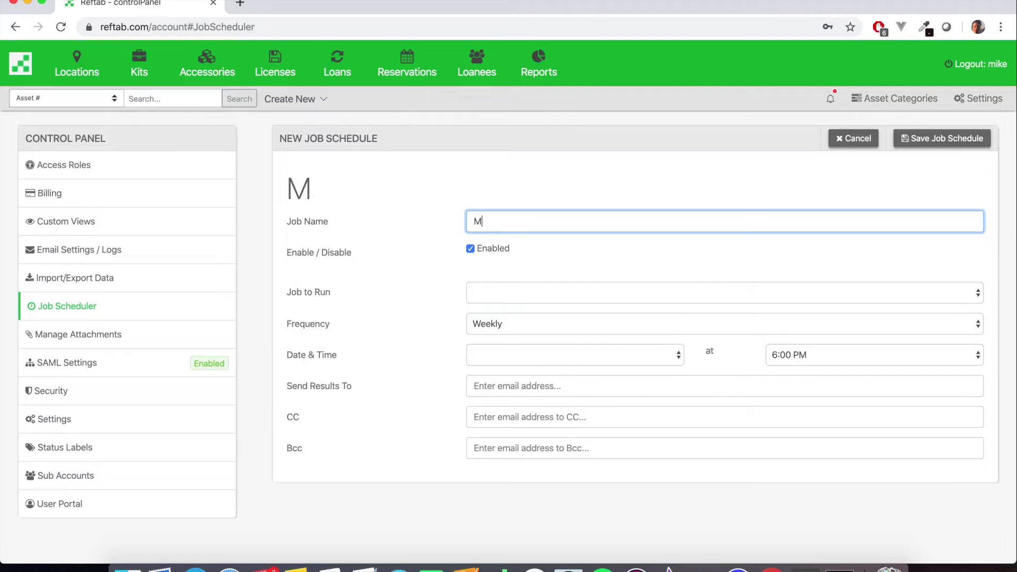
type("onthly Rep")
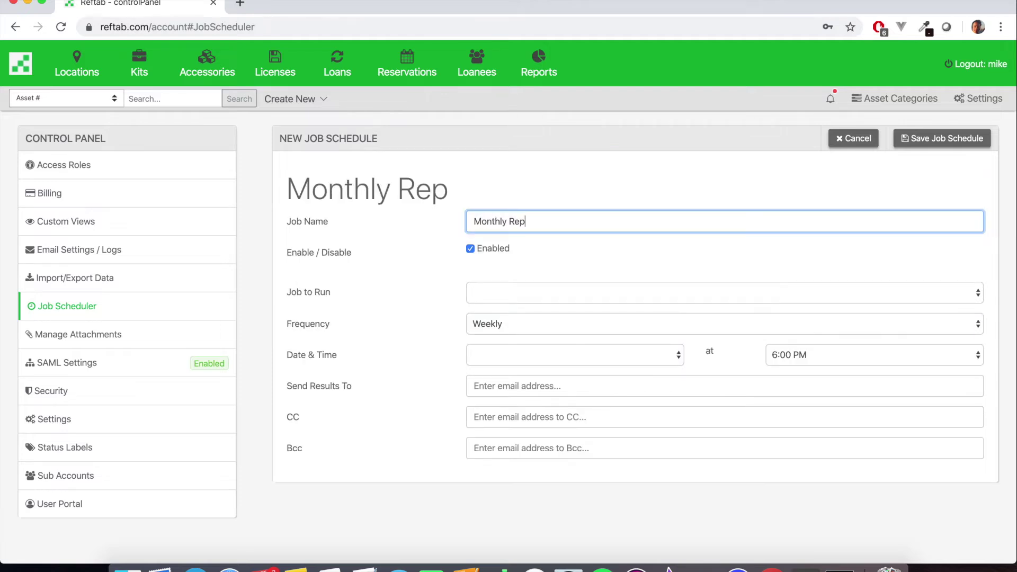
type("ort 0")
key("BackSpace")
type("-")
type(" Warranty Expires")
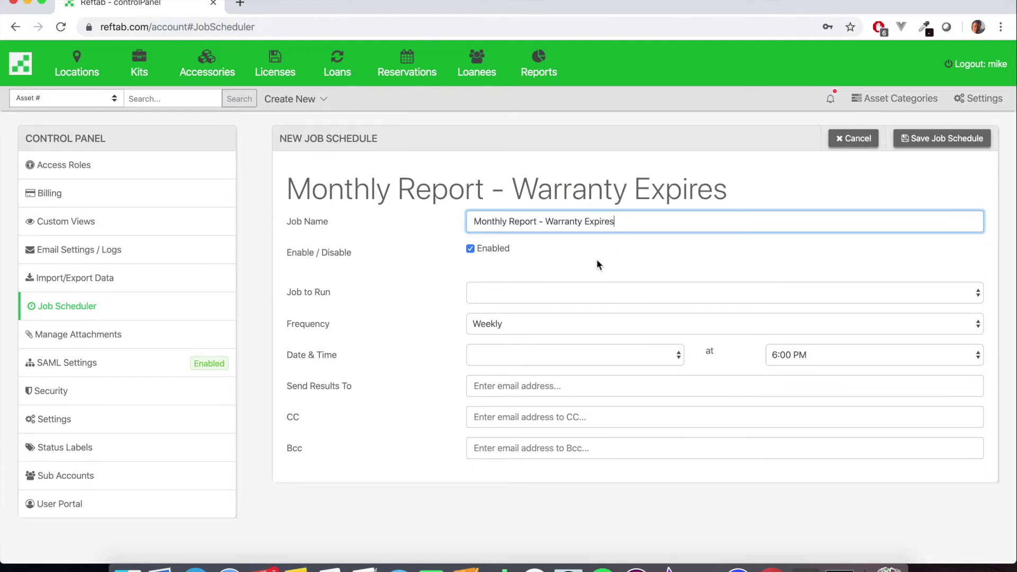
left_click(584, 293)
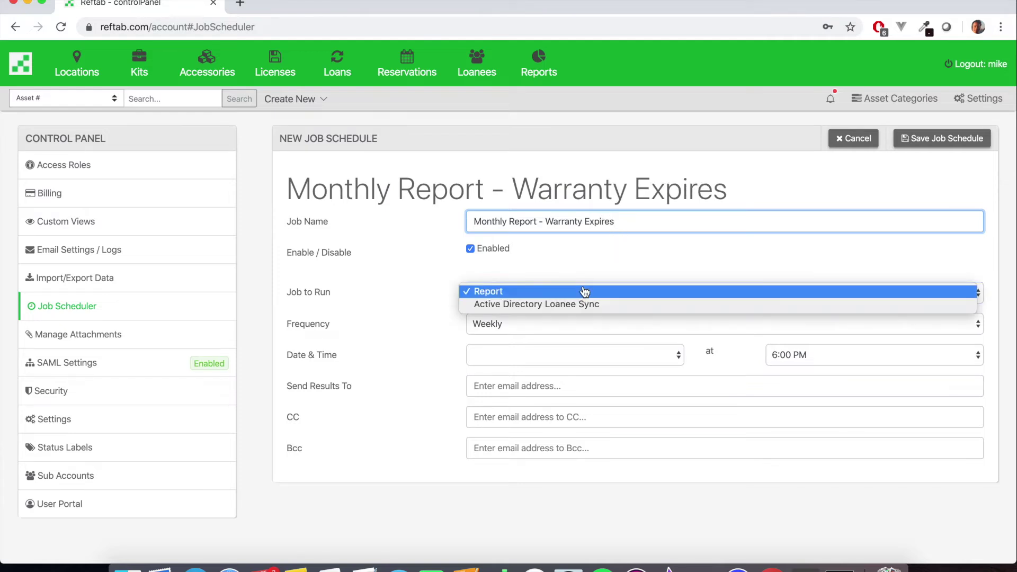
left_click(482, 296)
scroll(434, 393, "down", 1)
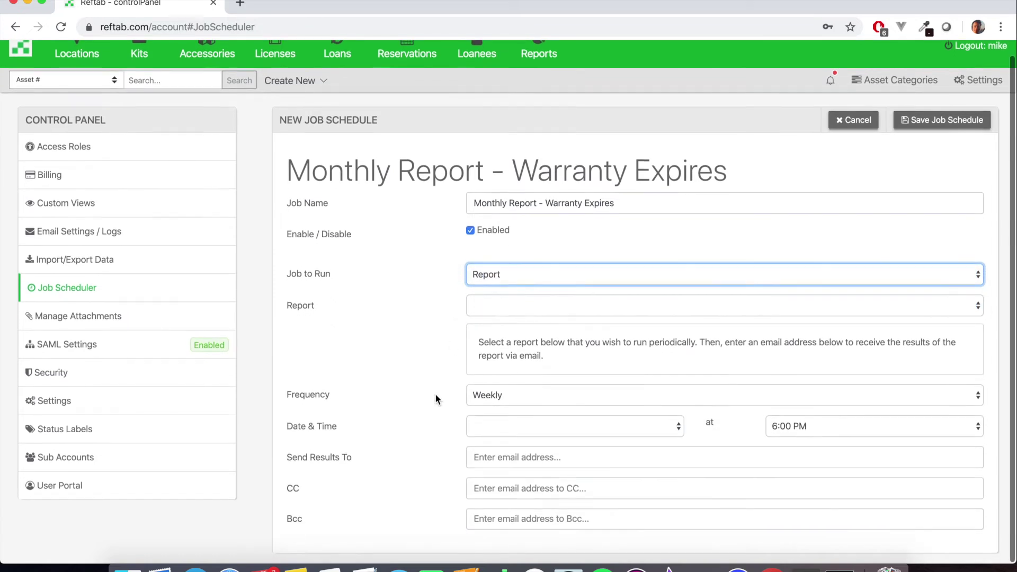
left_click(484, 309)
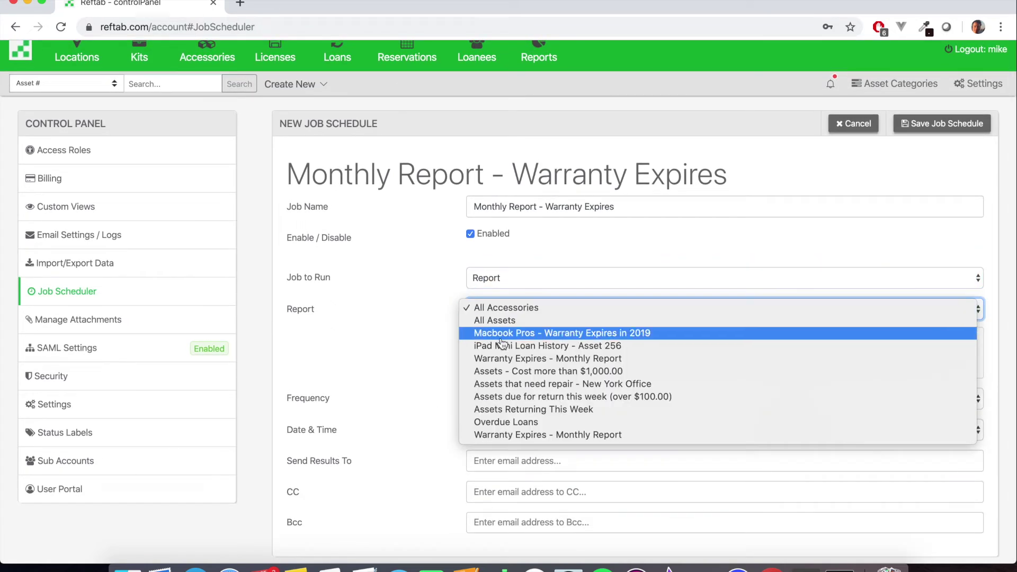
left_click(513, 438)
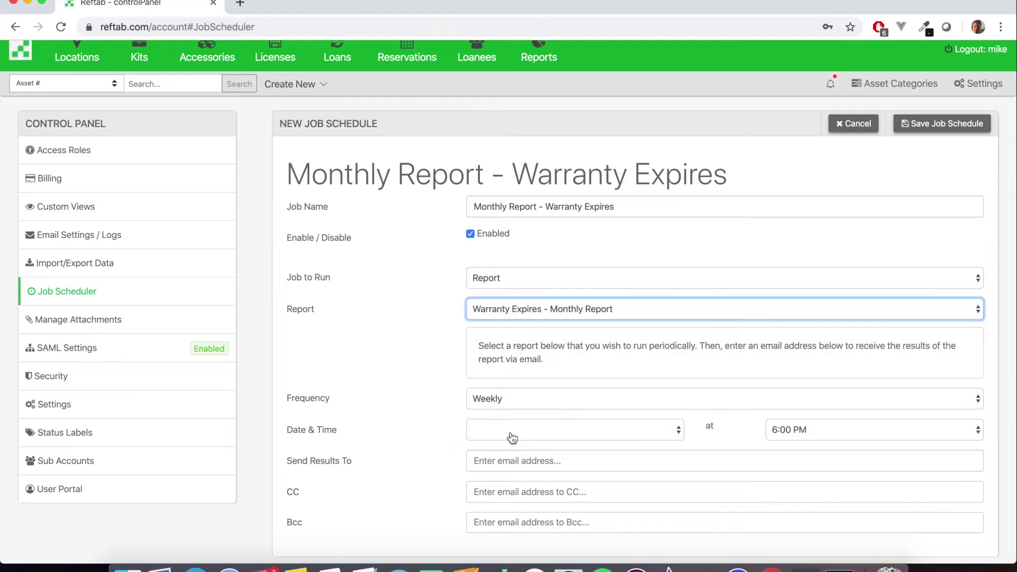
Step: Schedule the job monthly on the 27th at 6:00 PM
left_click(501, 402)
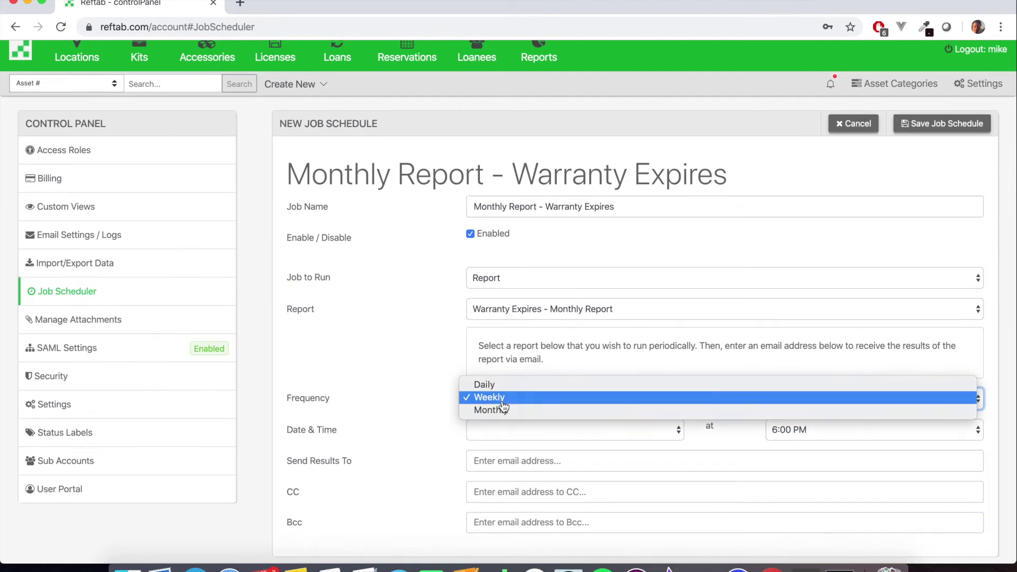
left_click(503, 410)
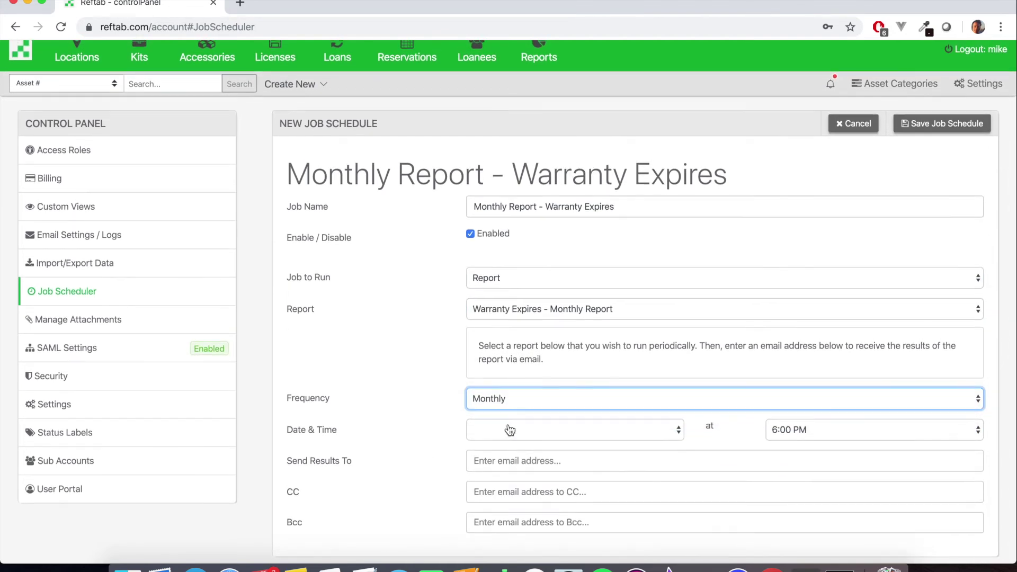
left_click(507, 430)
left_click(499, 554)
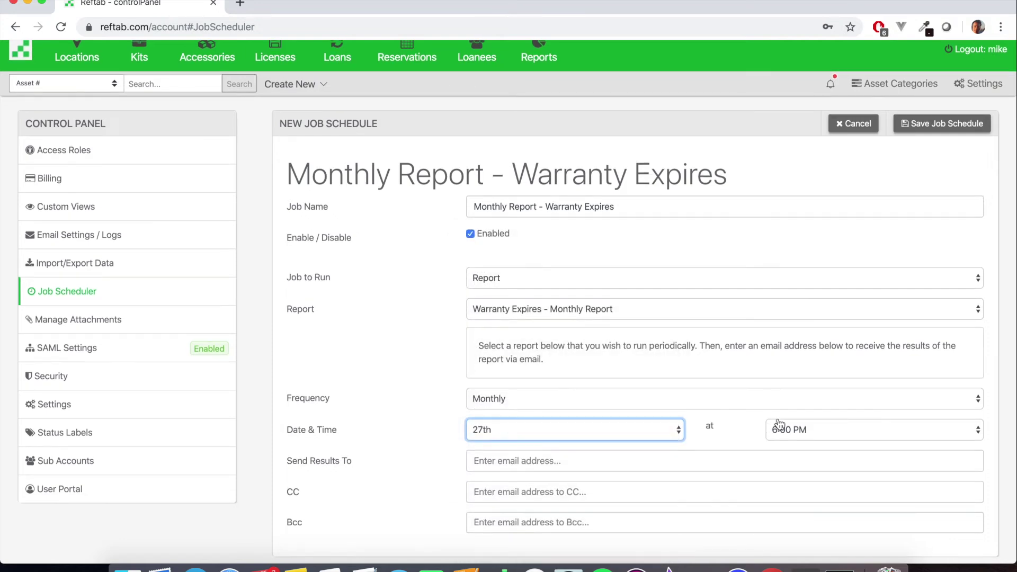
left_click(786, 434)
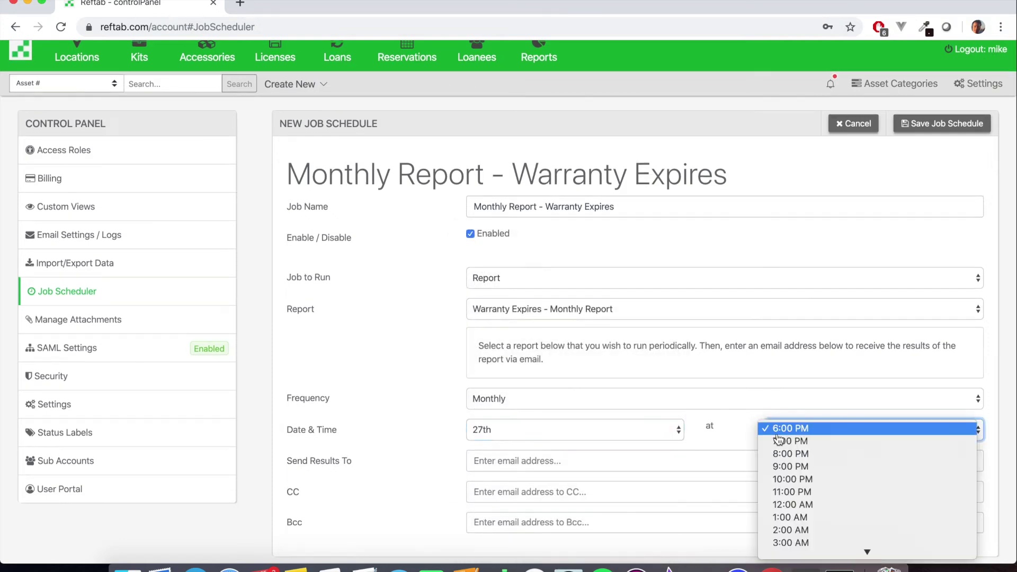
left_click(721, 443)
Step: Set the email recipient, save the job, and view the results in Numbers
left_click(629, 463)
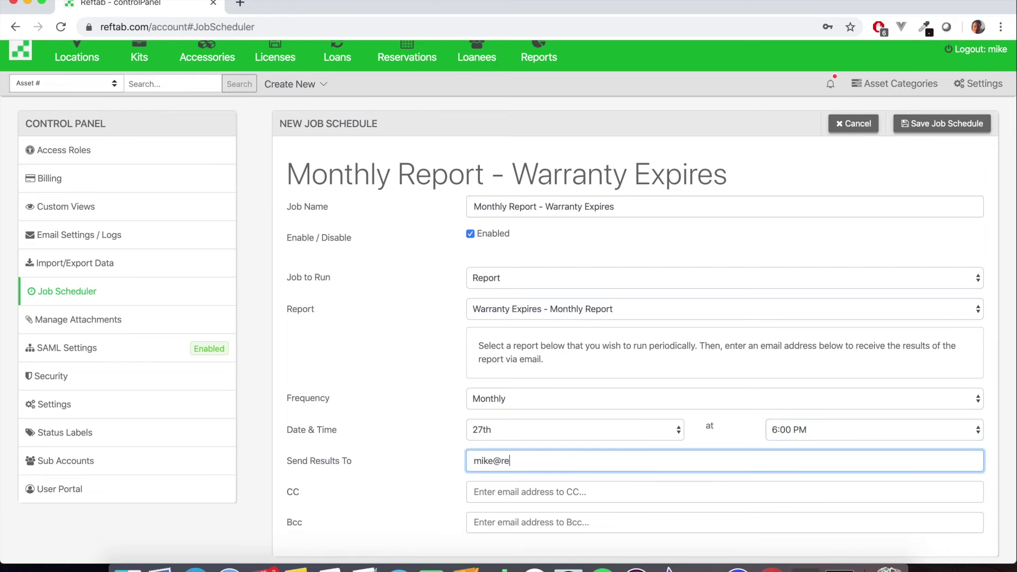
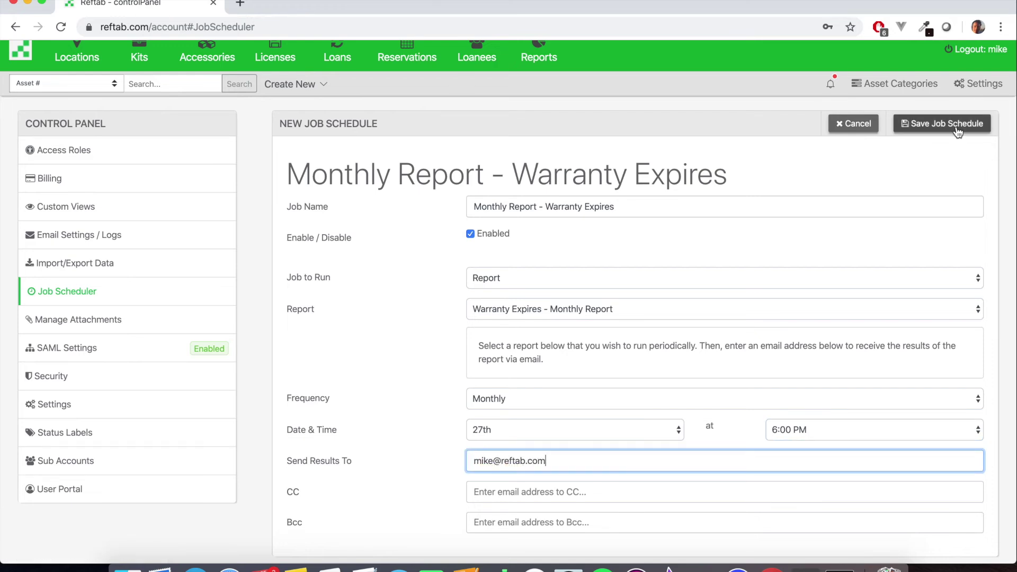
left_click(947, 130)
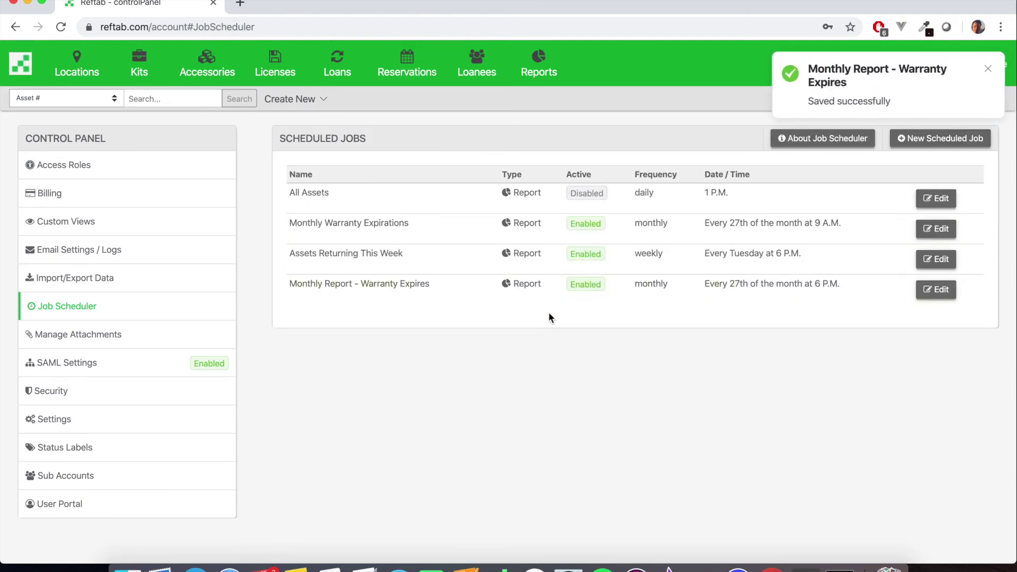
left_click(502, 537)
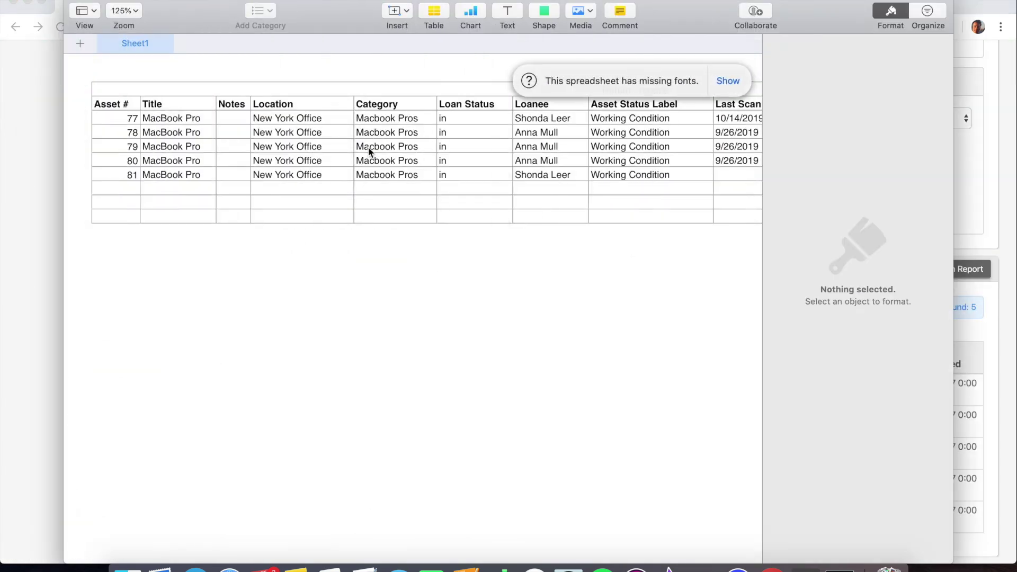
scroll(368, 147, "right", 1)
scroll(369, 147, "right", 2)
scroll(370, 147, "right", 2)
scroll(370, 147, "right", 2)
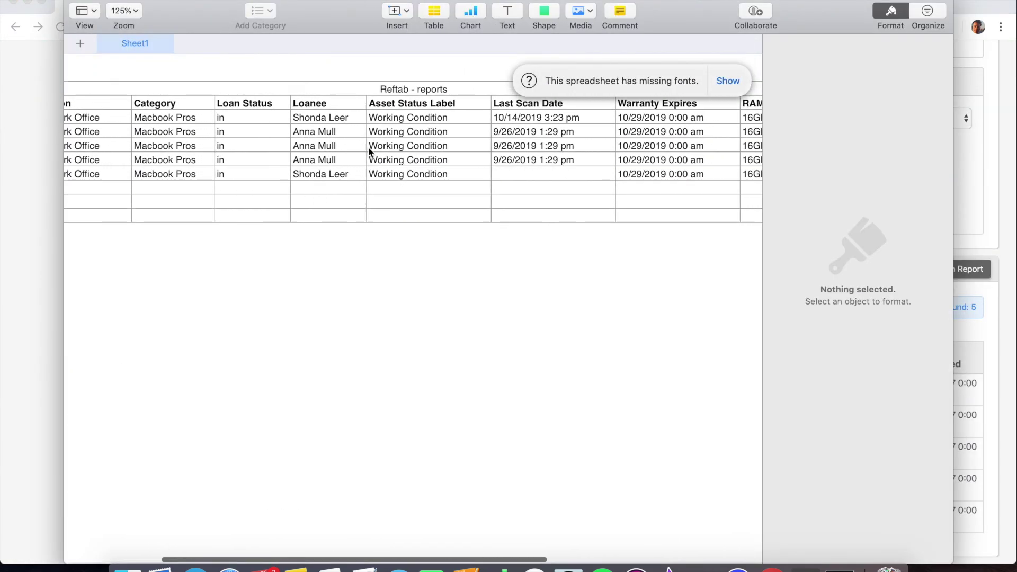
scroll(368, 152, "right", 1)
scroll(368, 150, "right", 3)
scroll(368, 151, "right", 2)
scroll(368, 151, "right", 1)
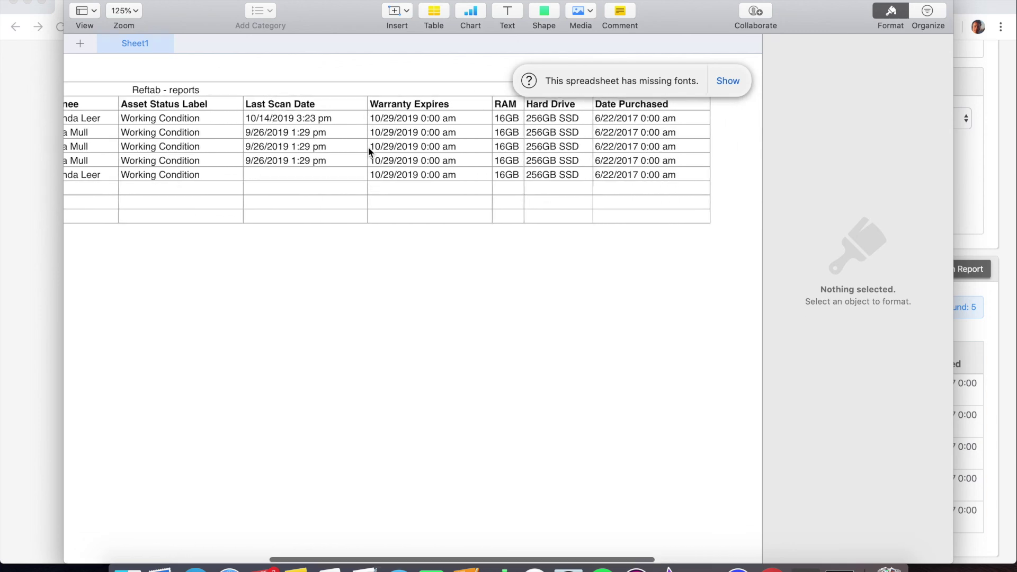